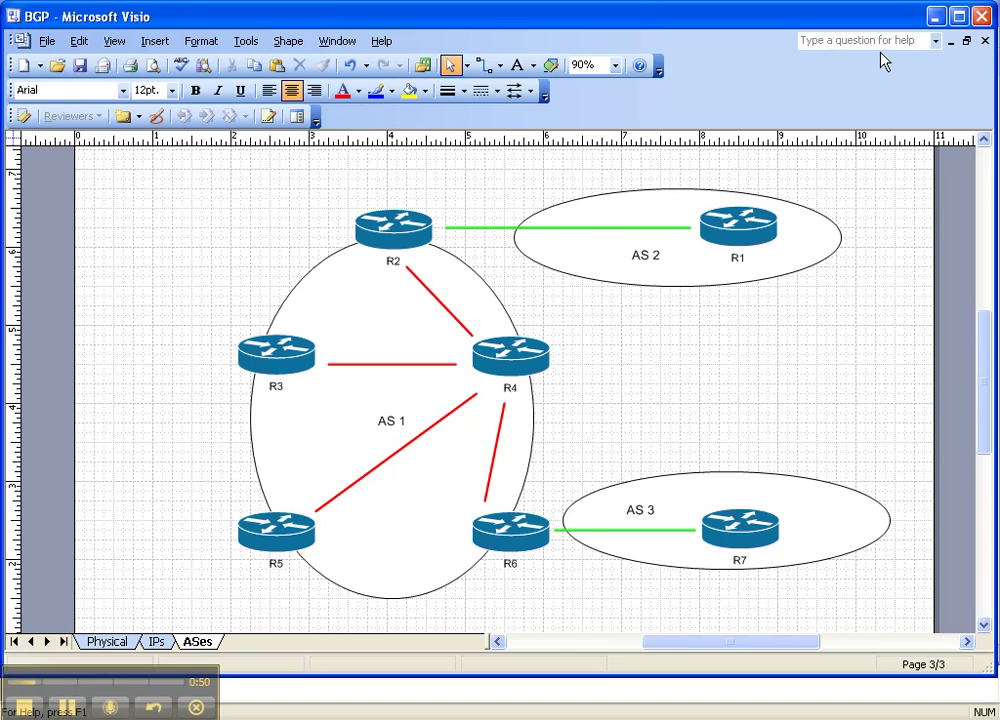
Step: Minimize the Visio BGP topology diagram to reveal the R1 terminal and the BGP notes
left_click(937, 18)
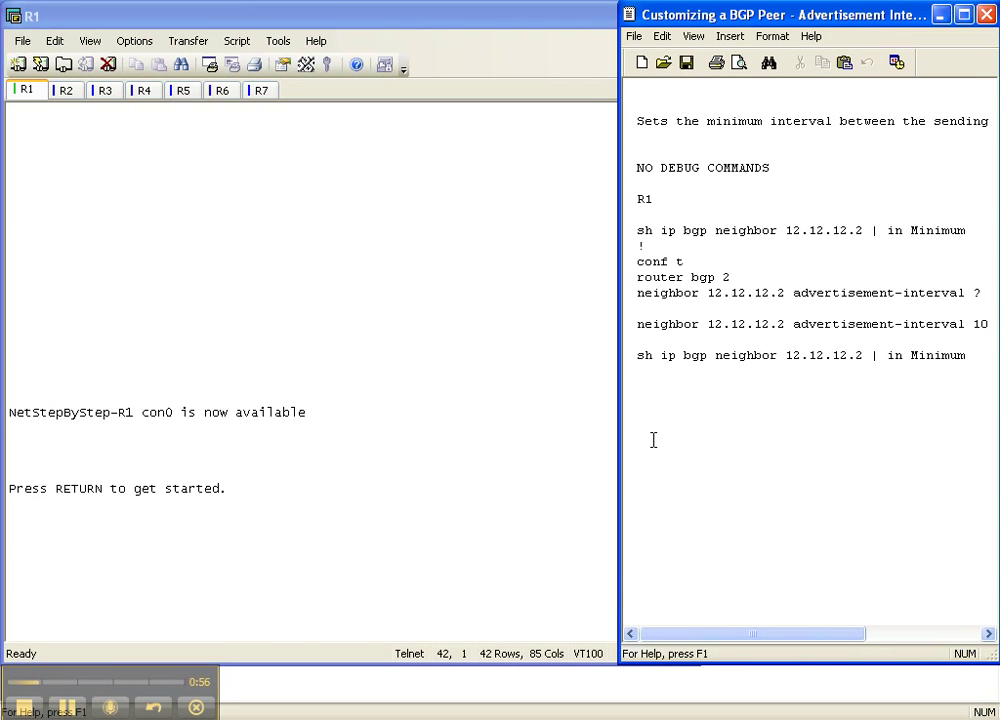
Step: Resize the notes, select the first 'sh ip bgp neighbor 12.12.12.2 | in Minimum' line, and return to R1
left_click_drag(617, 436, 386, 434)
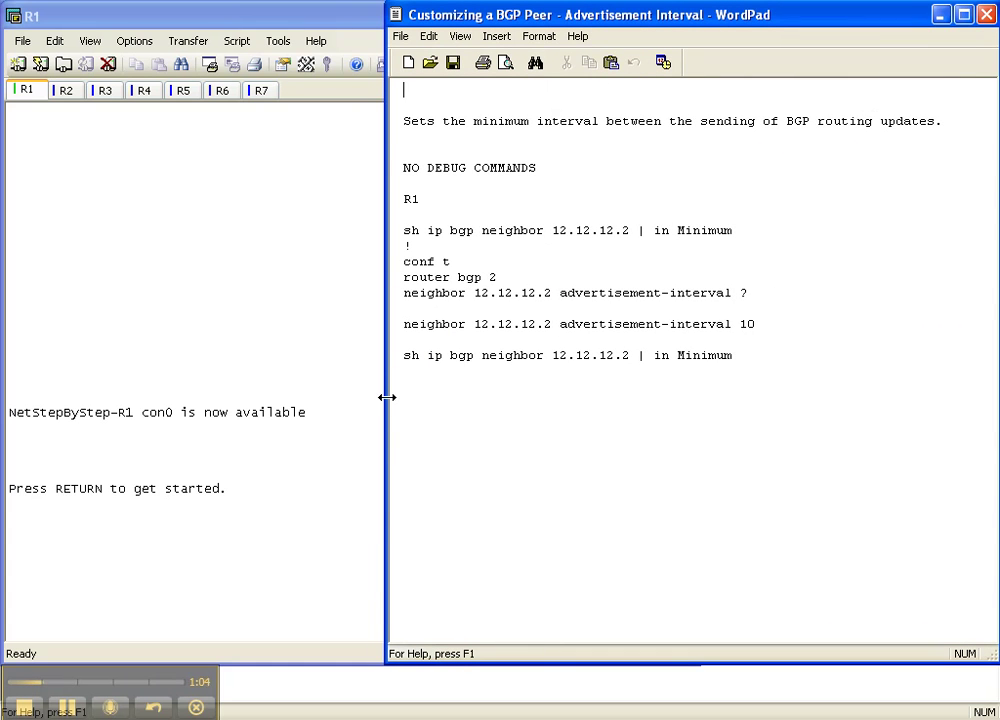
left_click_drag(386, 397, 601, 397)
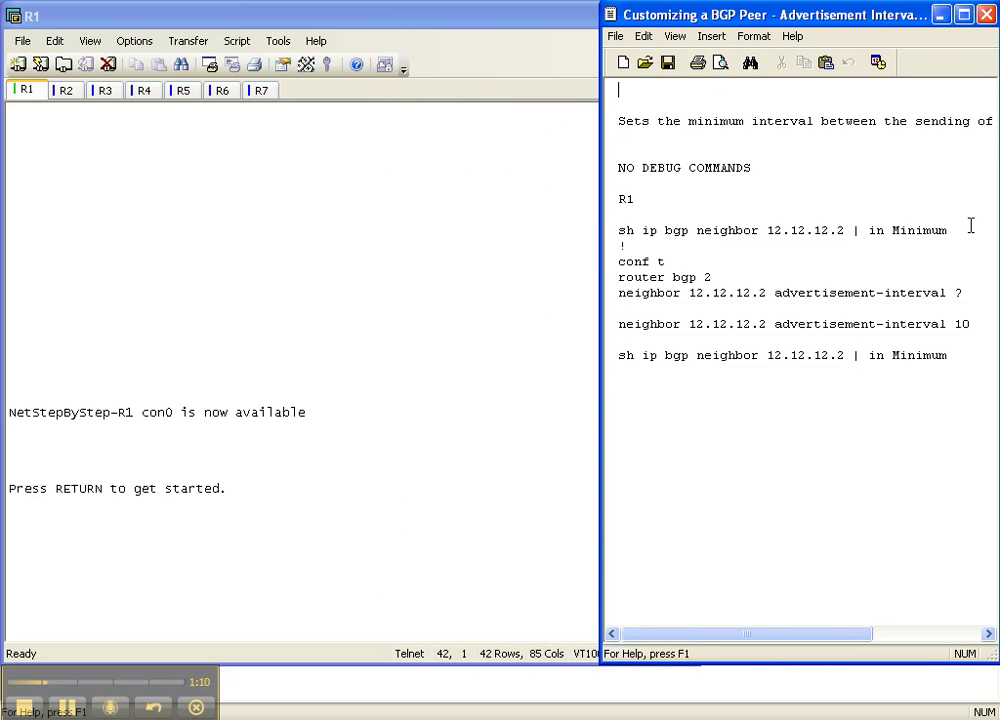
left_click_drag(948, 231, 621, 238)
key("ctrl+c")
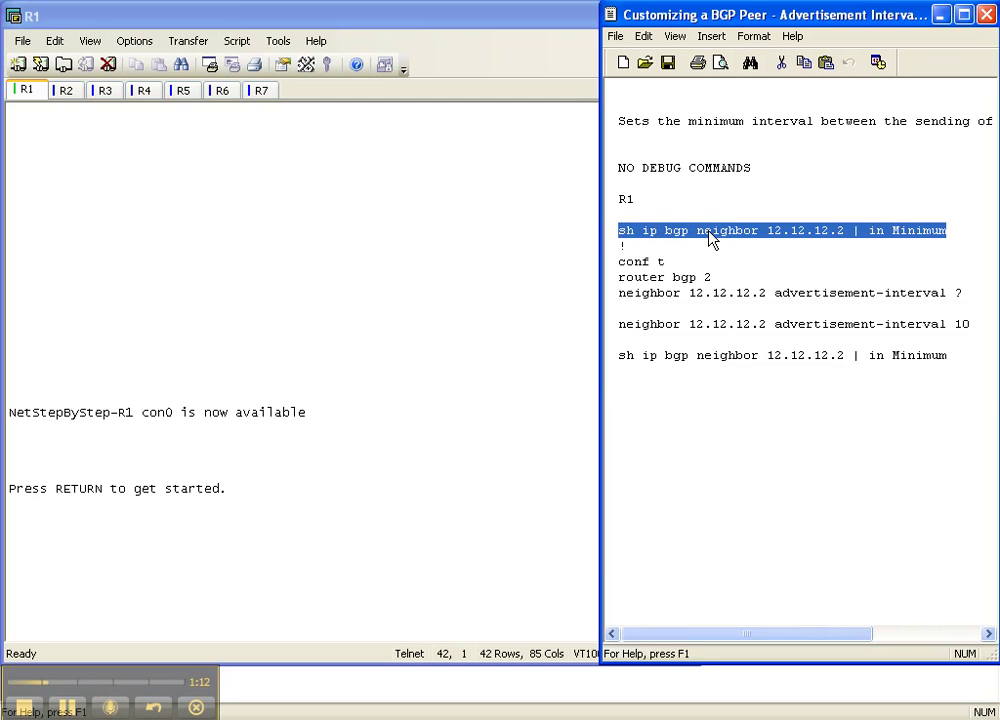
left_click(233, 383)
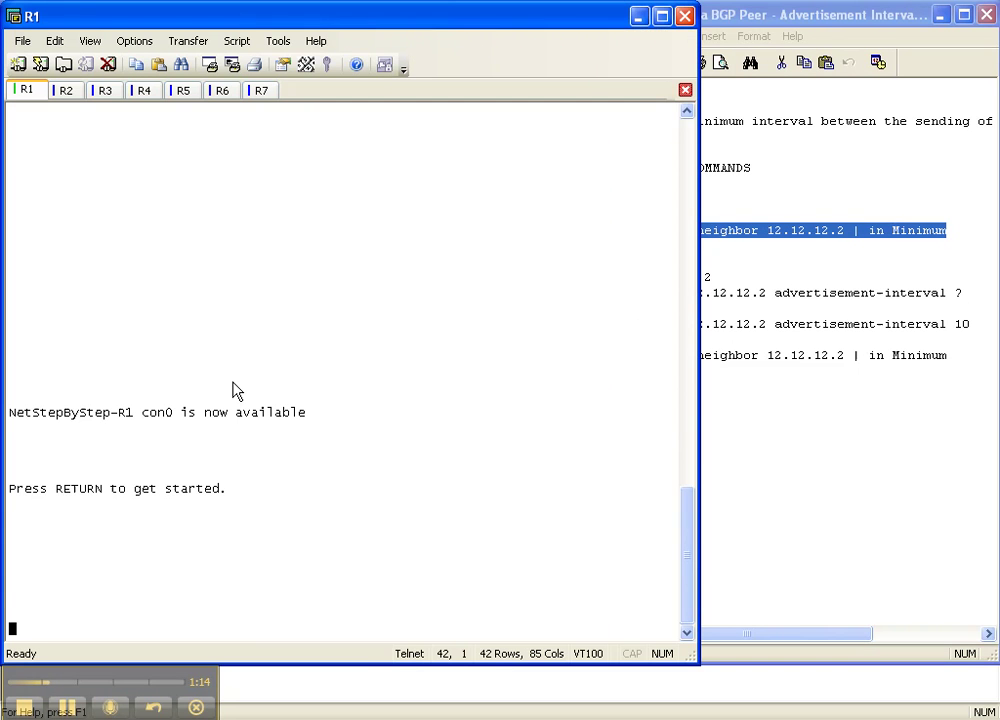
Step: Enter enable mode on R1 and run 'sh ip bgp neighbor 12.12.12.2 | in Minimum', which returns nothing
key("Return")
key("Return")
key("Return")
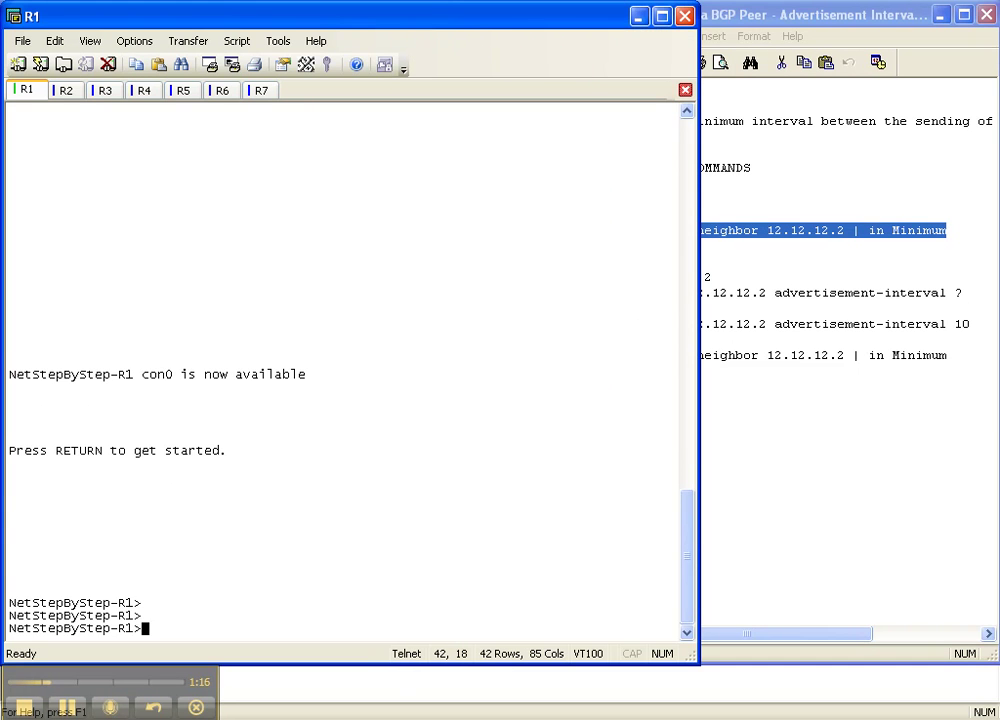
type("en")
key("Return")
key("shift+Insert")
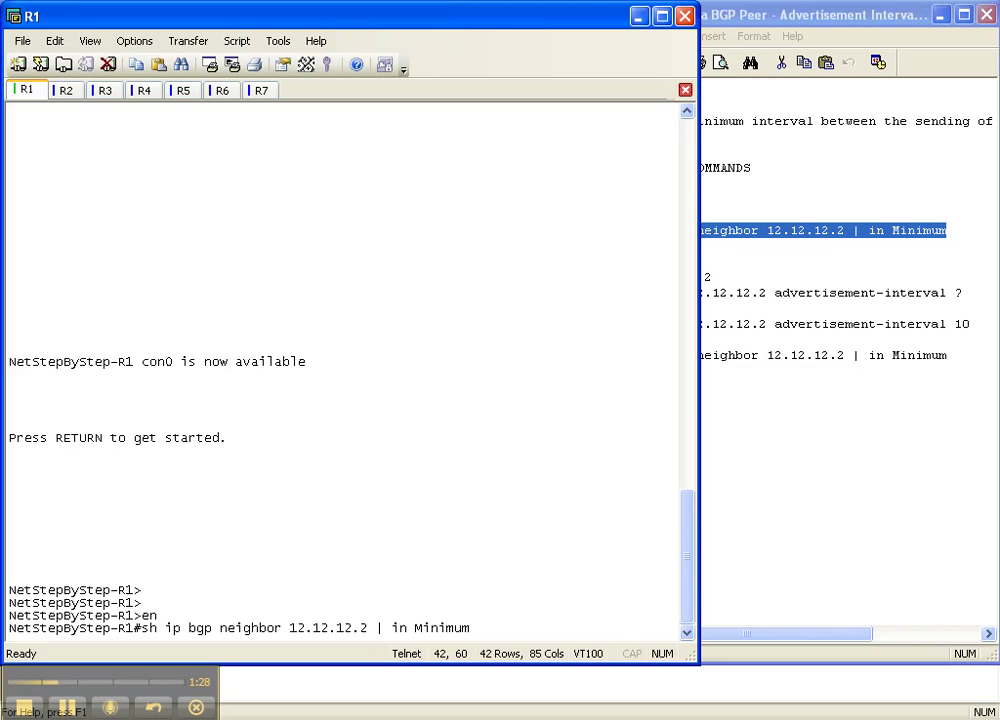
key("Return")
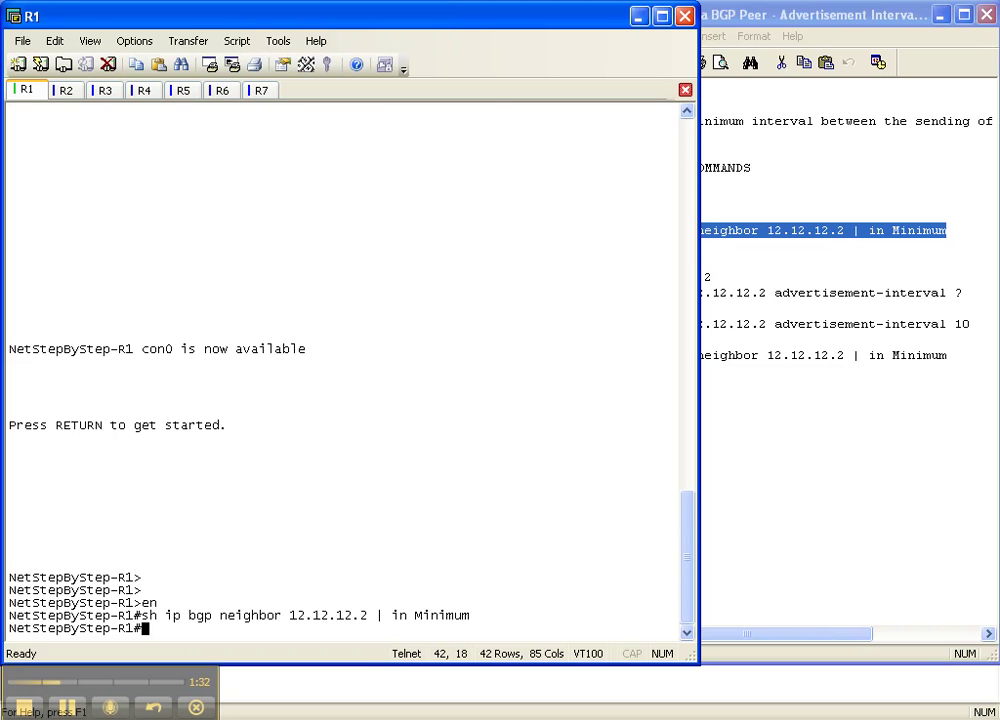
Step: Paste conf t, router bgp 2 and 'neighbor 12.12.12.2 advertisement-interval ?' into R1 to list the help
left_click(626, 14)
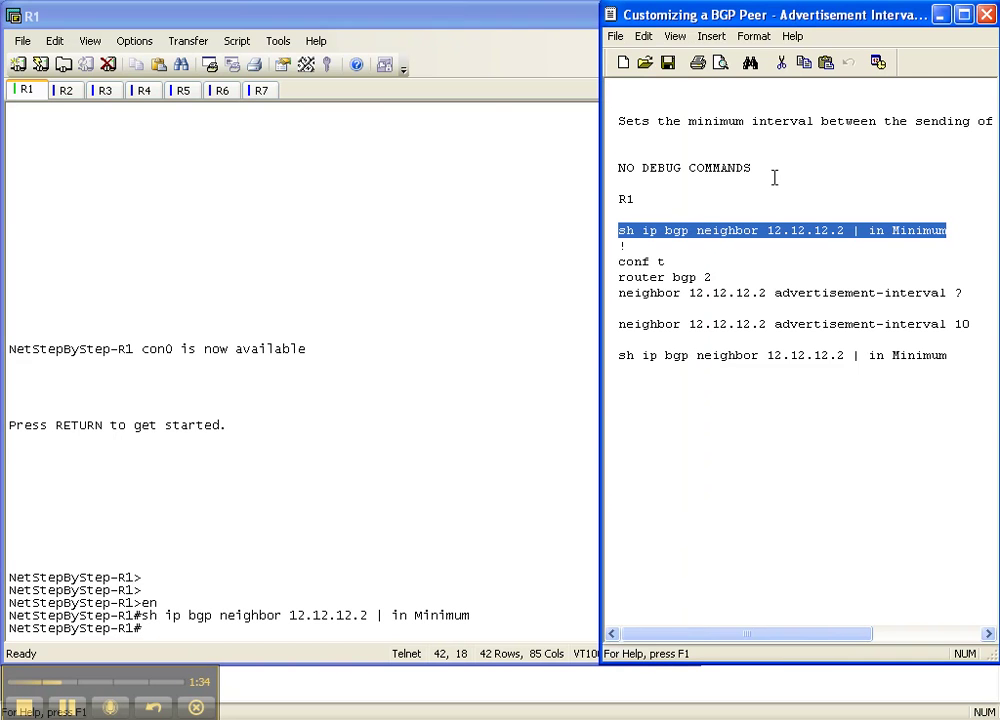
left_click_drag(962, 295, 607, 266)
key("ctrl+c")
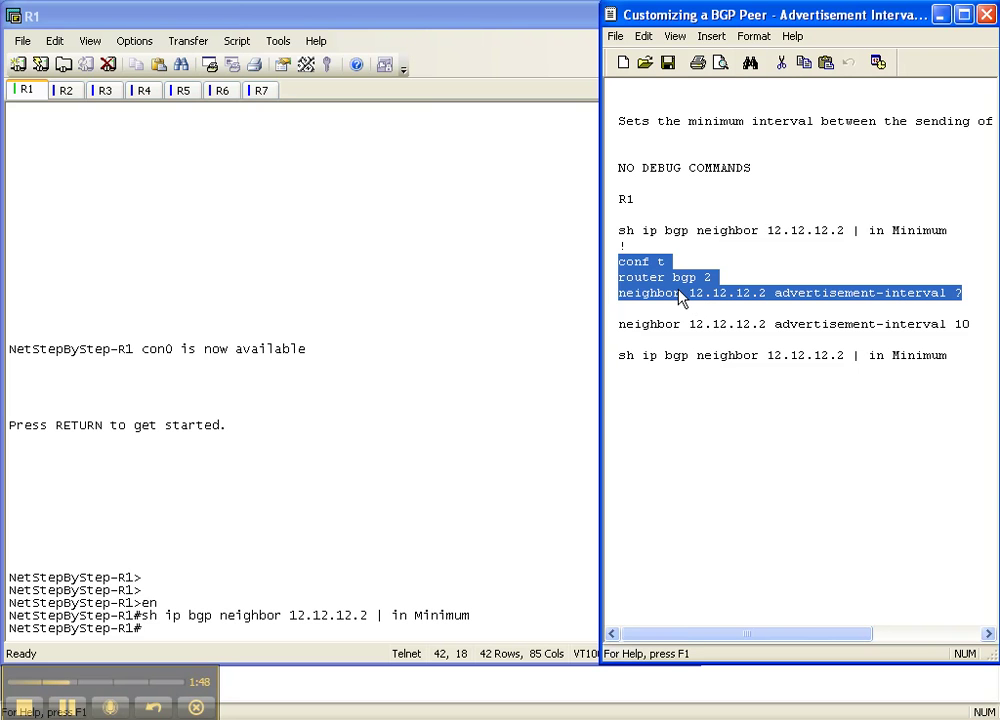
left_click(296, 368)
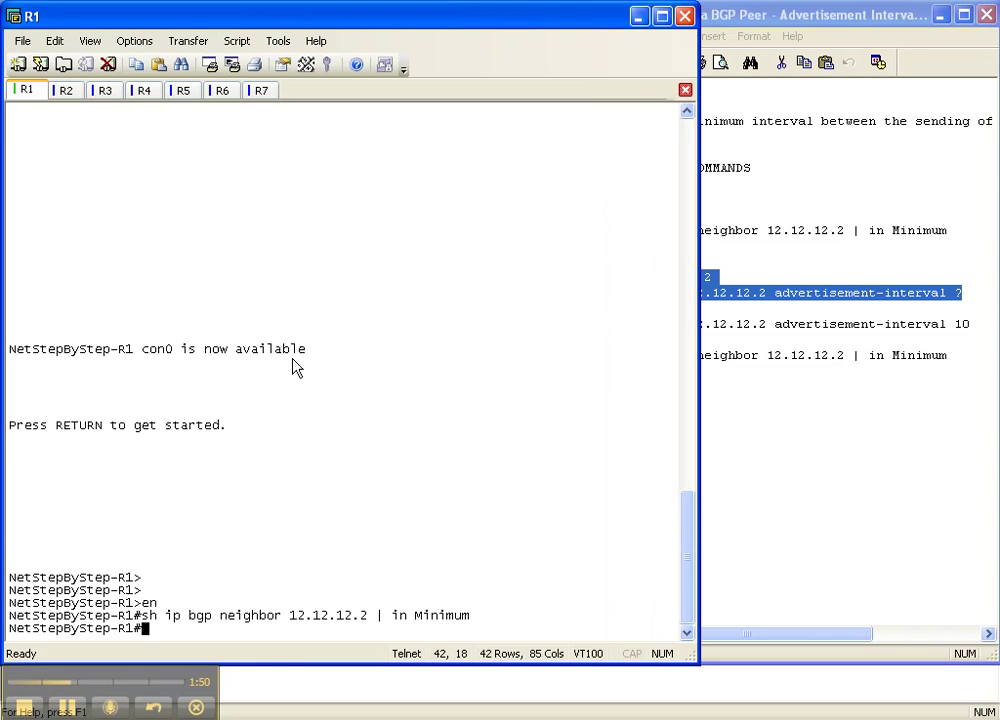
right_click(296, 368)
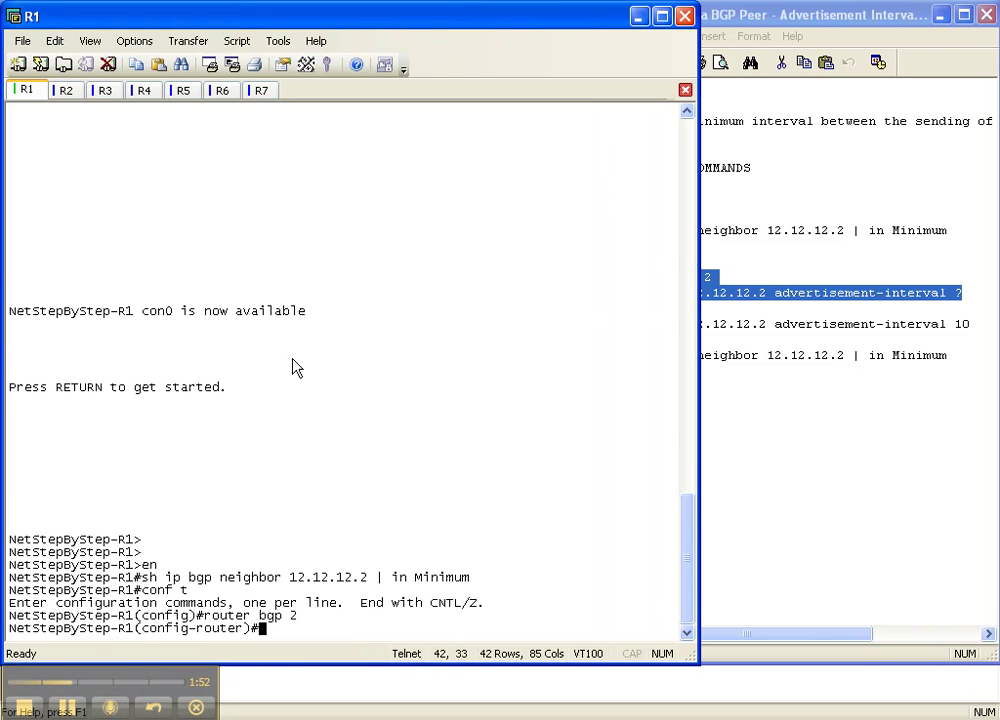
key("BackSpace")
type("?")
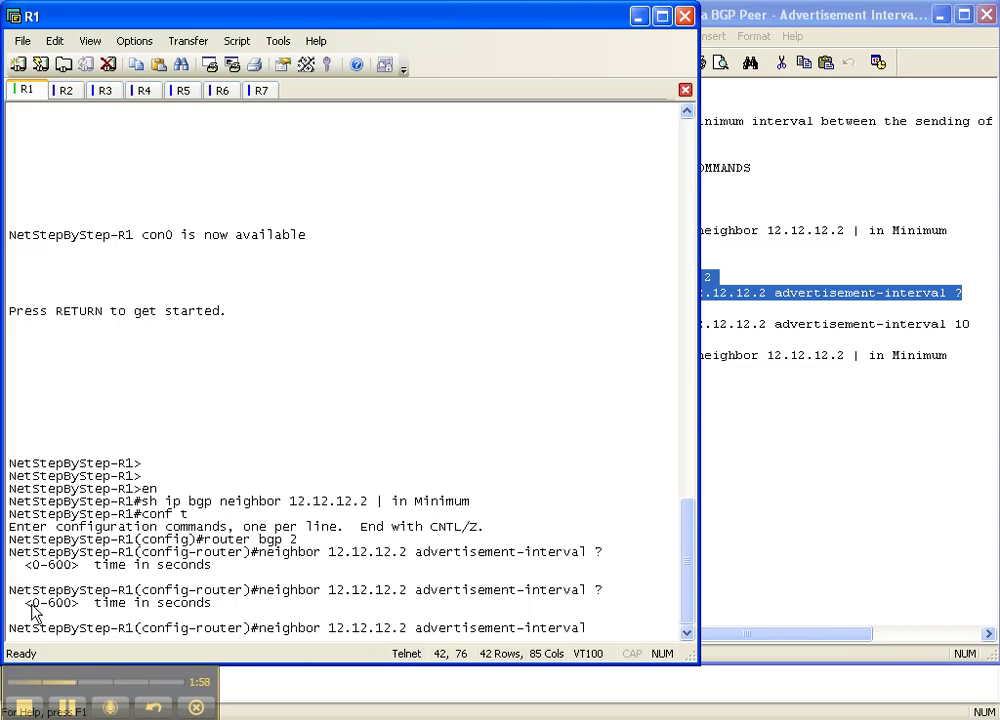
Step: Highlight the <0-600> second range in the help output and enter an interval of 10
left_click_drag(33, 609, 70, 612)
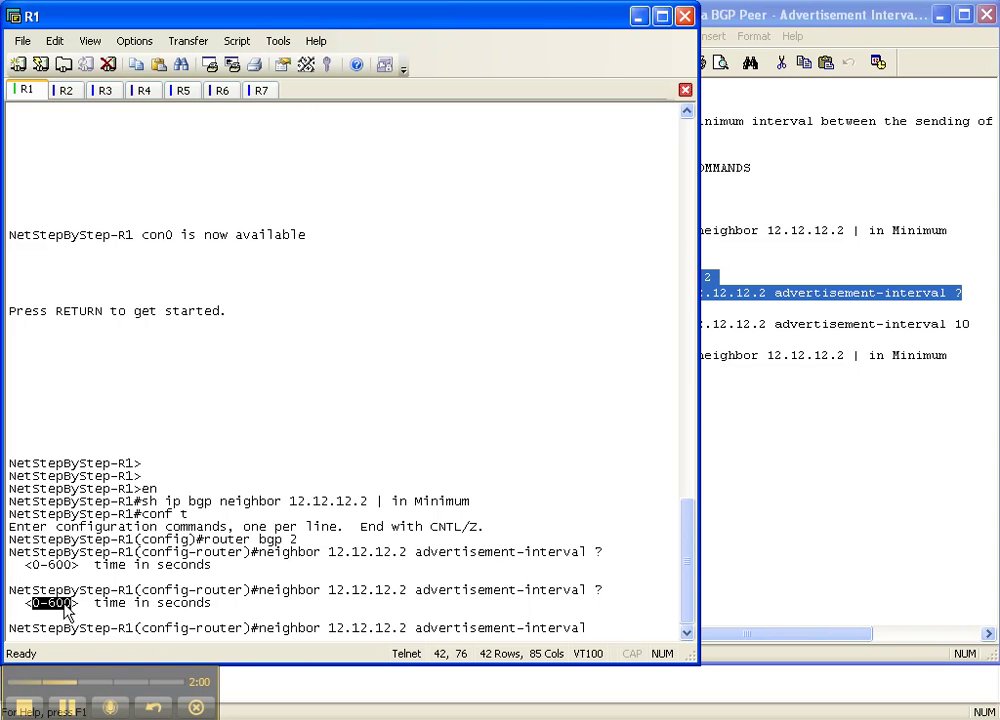
left_click(34, 610)
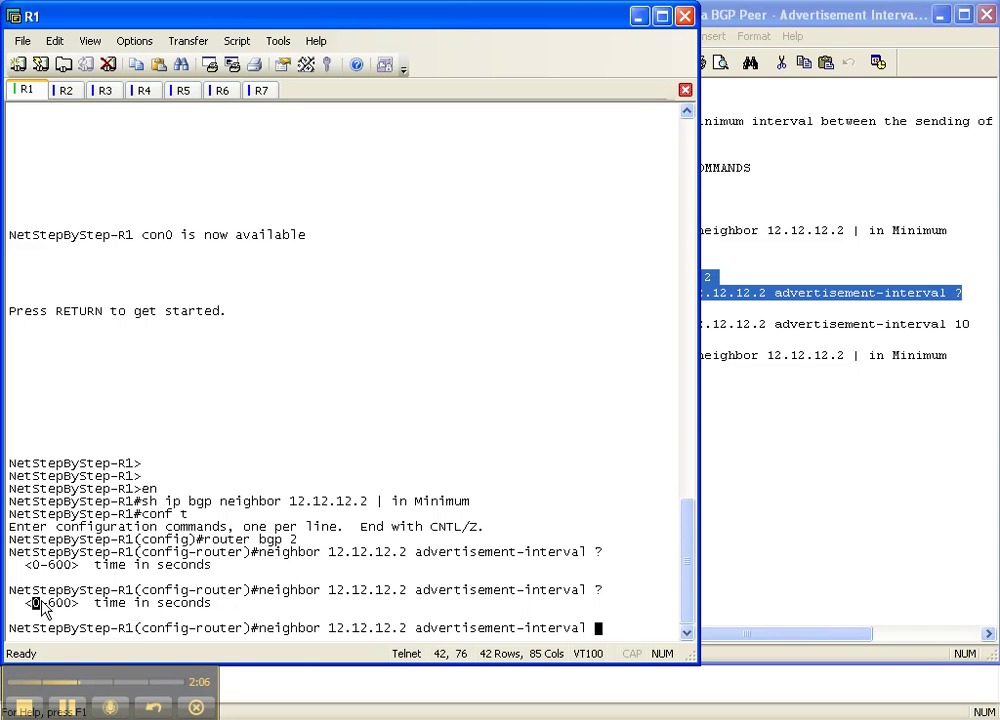
left_click_drag(48, 606, 70, 609)
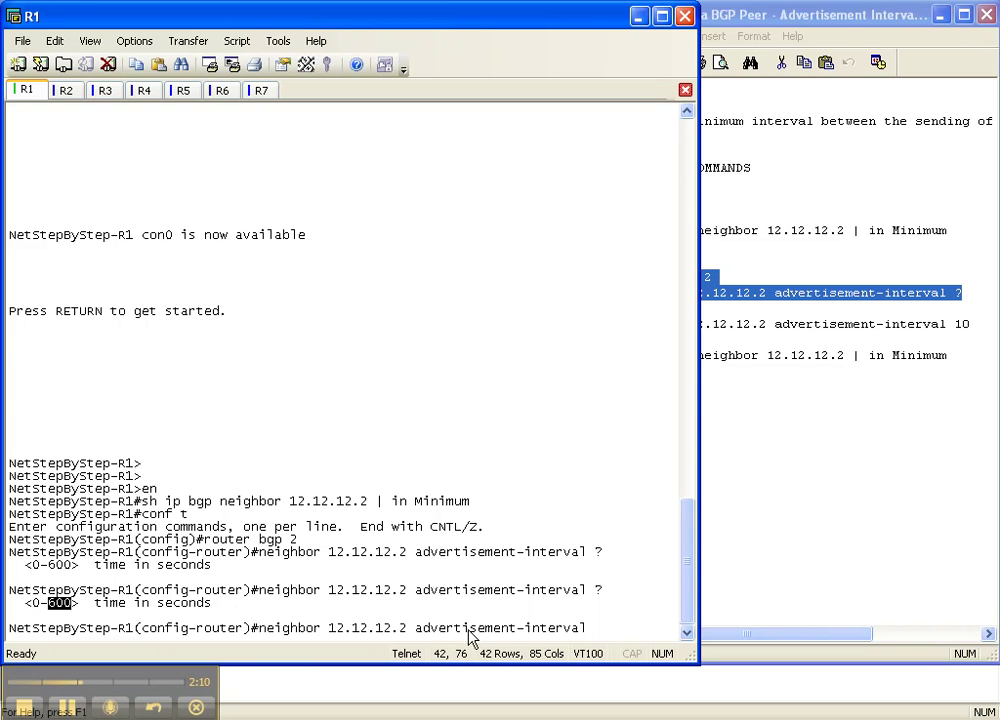
type("10")
left_click(780, 15)
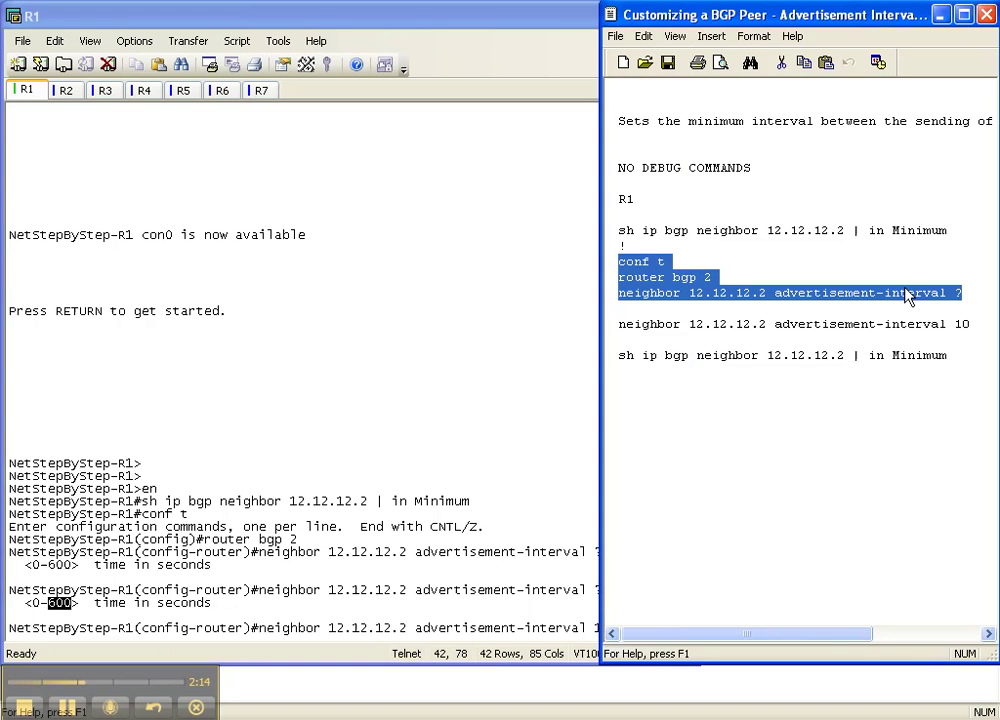
Step: Apply advertisement-interval 10 for neighbor 12.12.12.2 on R1 and exit configuration mode
left_click_drag(972, 324, 607, 327)
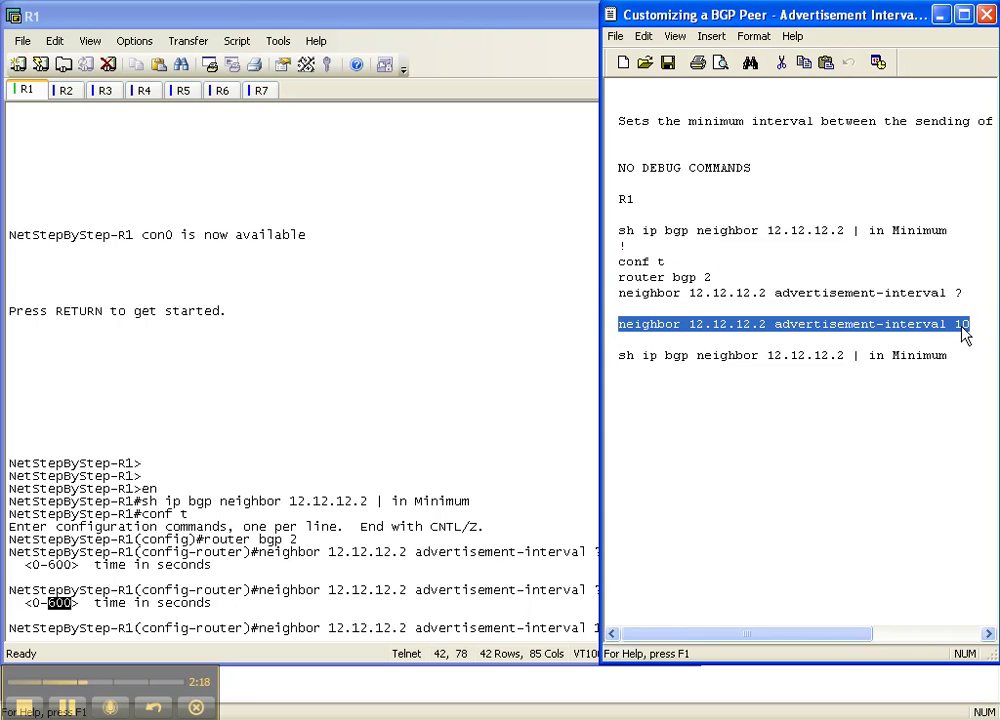
left_click(489, 22)
key("Return")
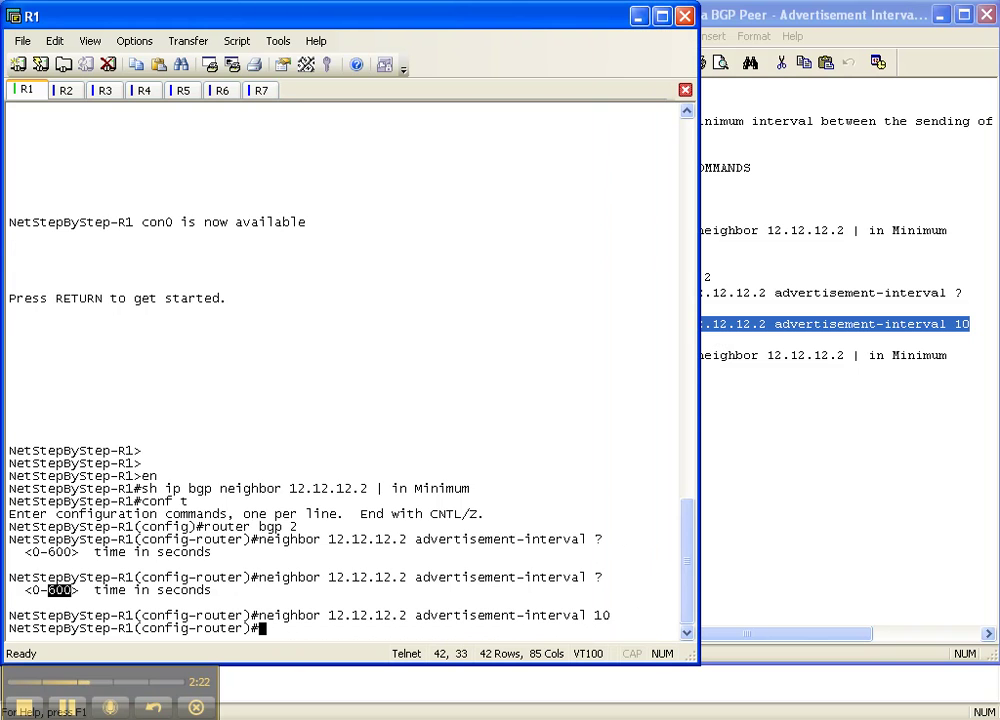
key("ctrl+z")
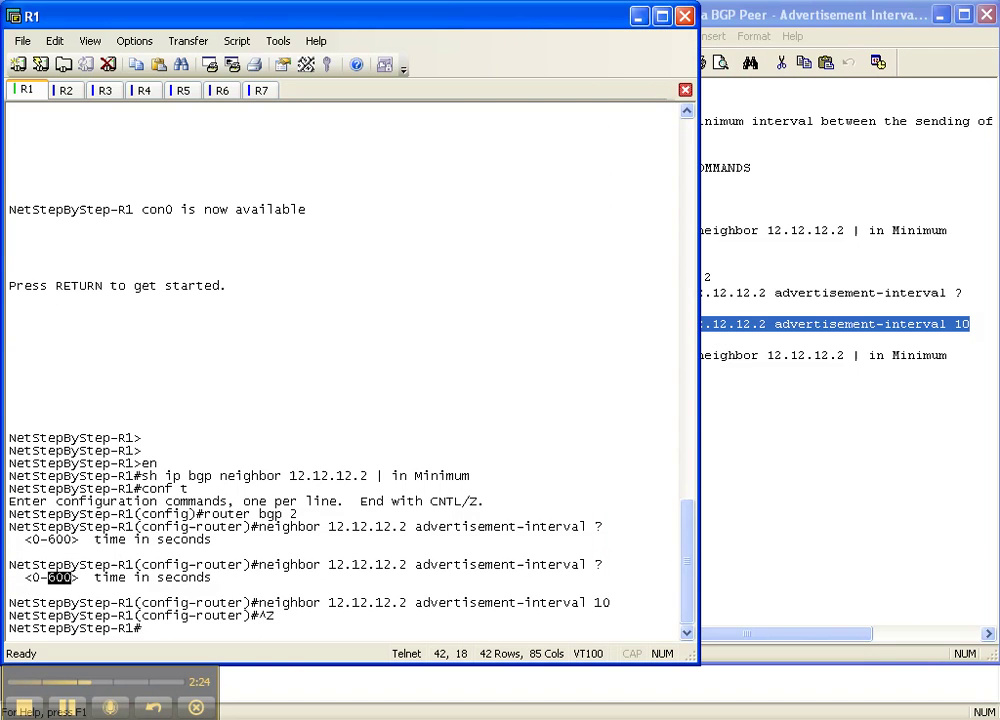
key("Return")
key("Return")
key("Return")
Step: Run 'sh ip bgp neighbor 12.12.12.2 | in Minimum' and highlight the 10-second interval
left_click(878, 20)
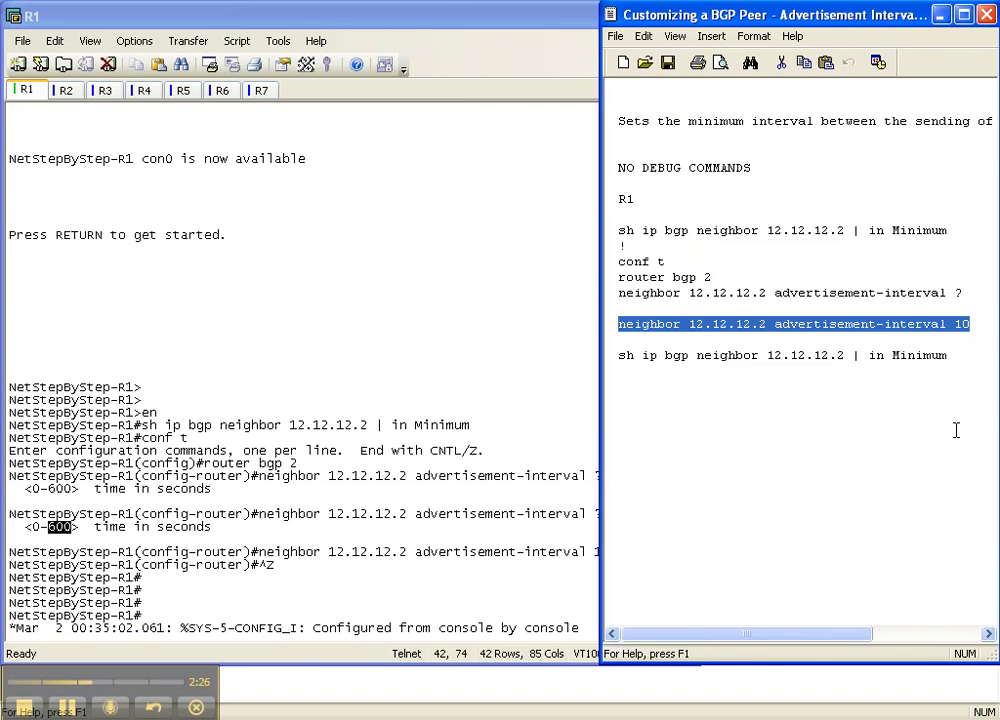
left_click_drag(958, 358, 594, 356)
key("ctrl+c")
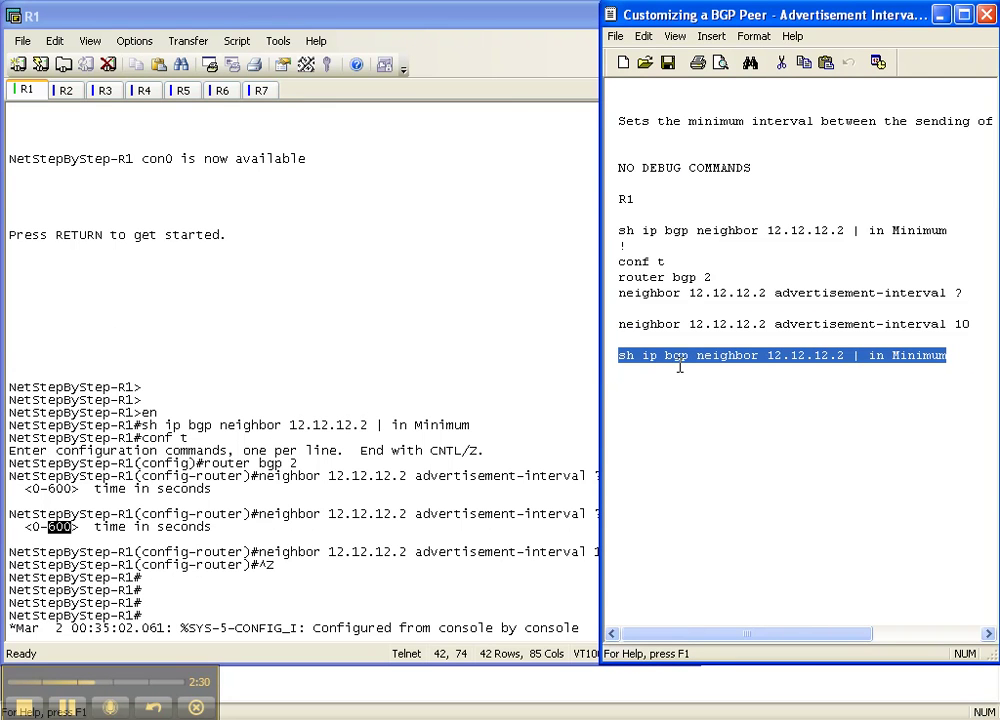
left_click(250, 360)
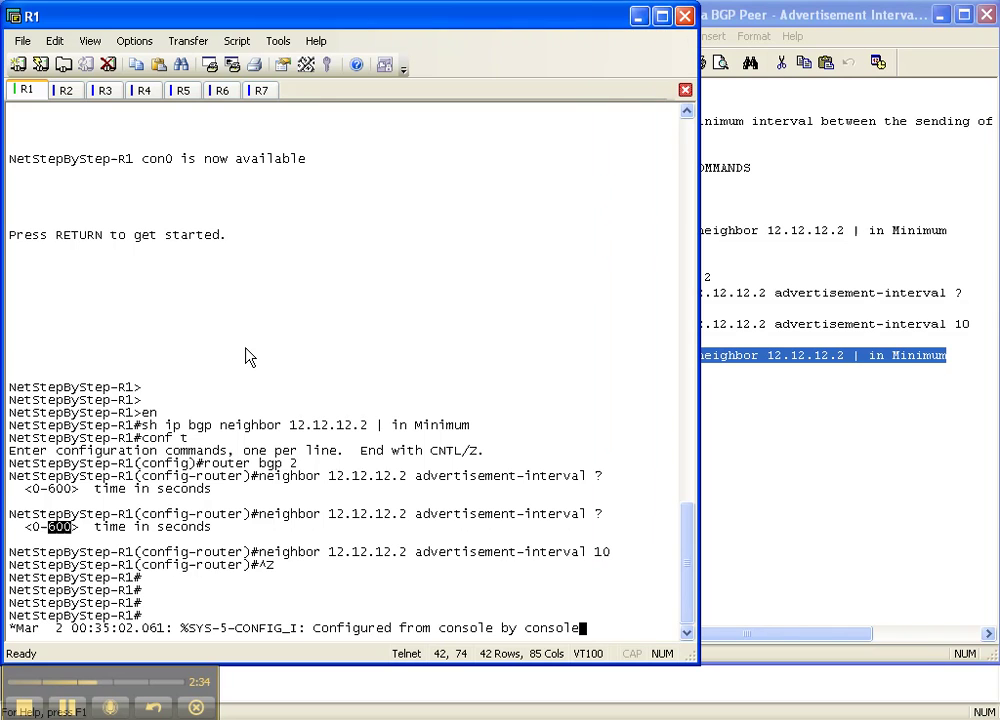
key("Return")
key("Return")
key("Return")
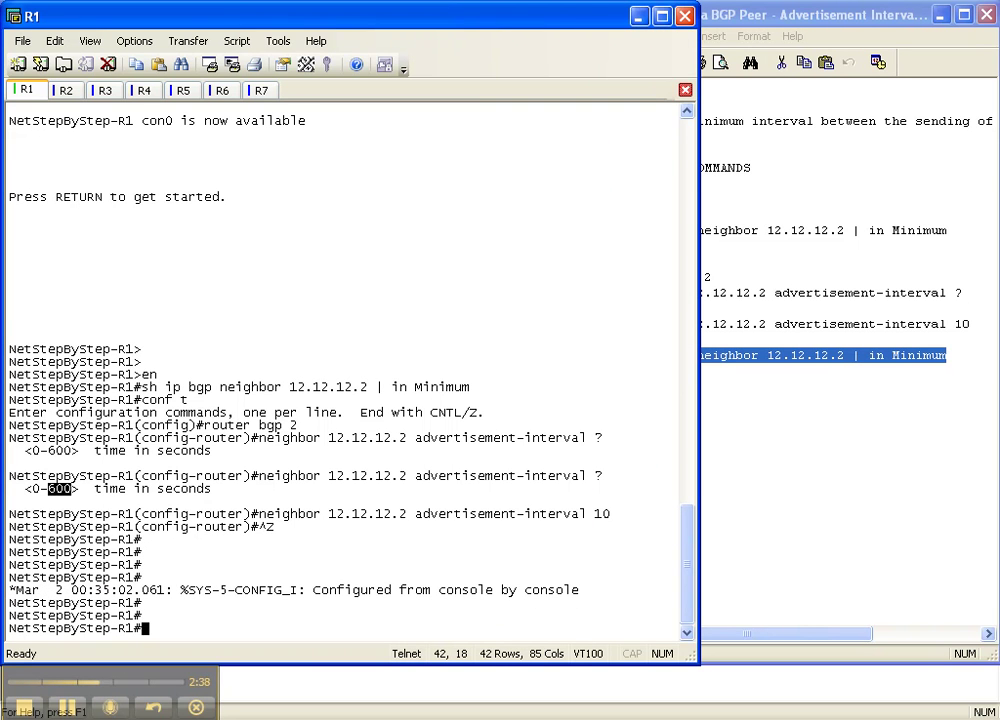
key("shift+Insert")
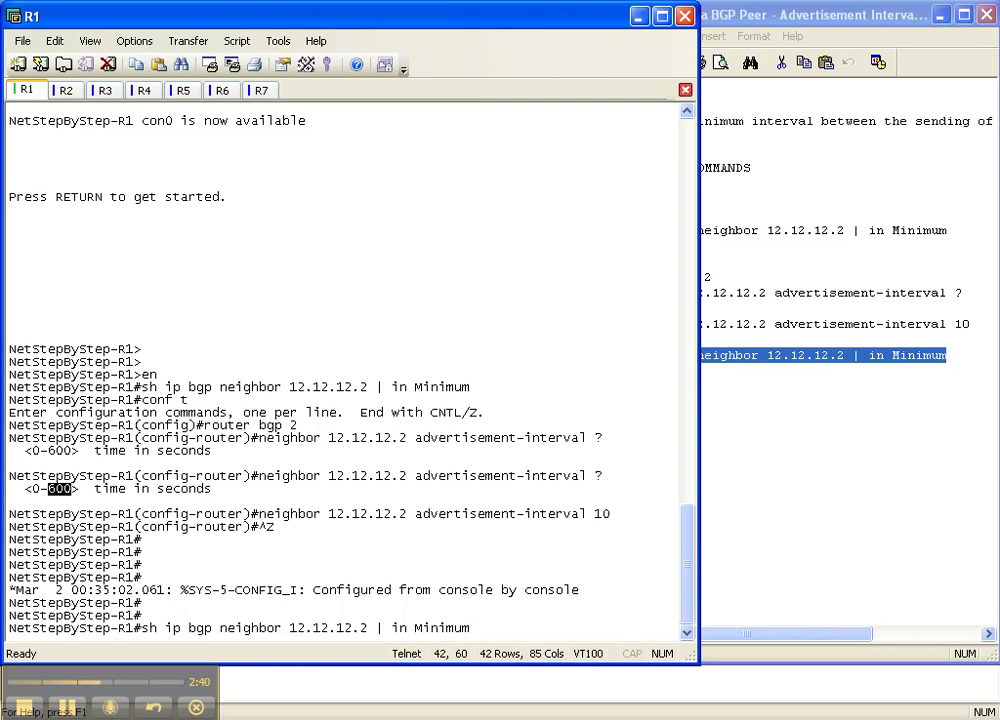
key("Return")
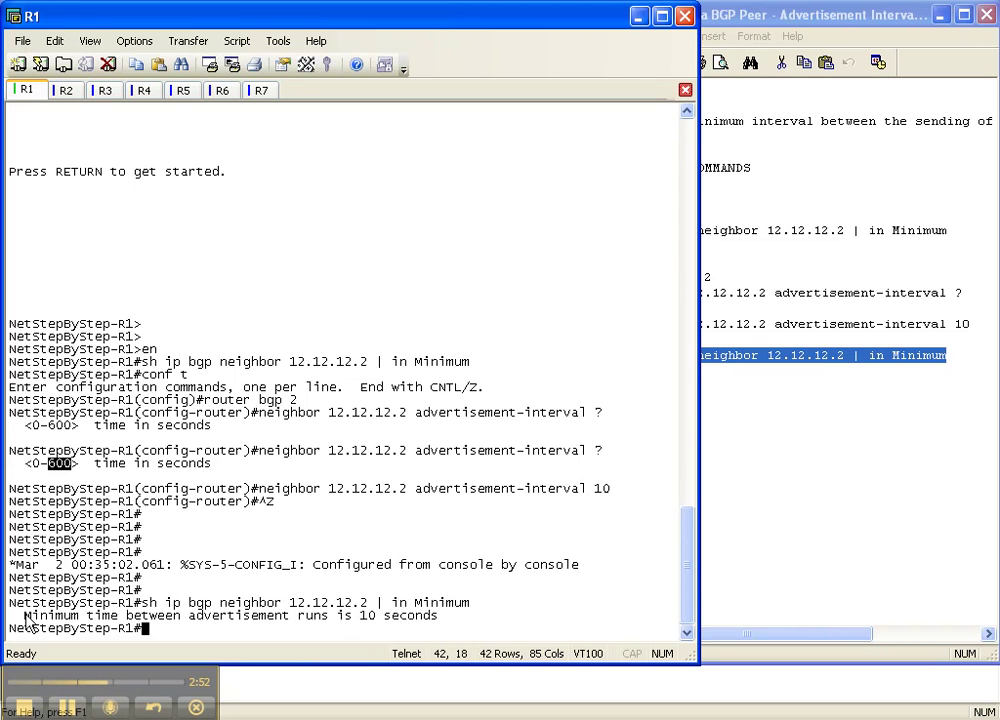
left_click_drag(26, 617, 441, 624)
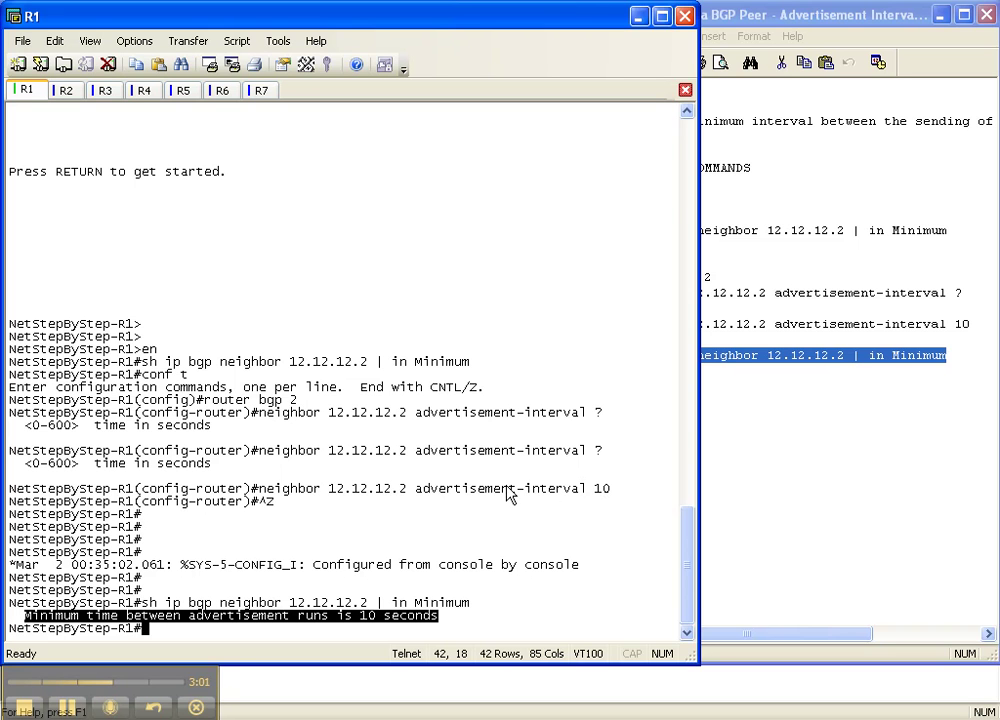
Step: Change the notes' advertisement-interval value to 20 and copy the three configuration lines
left_click(800, 15)
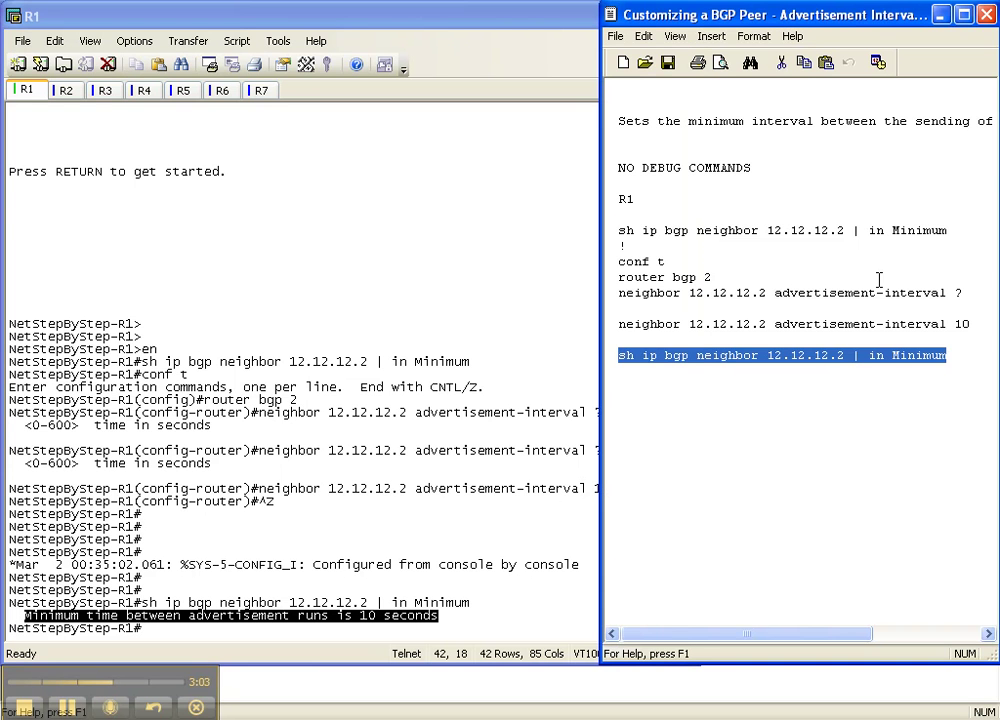
left_click(961, 292)
key("BackSpace")
type("20")
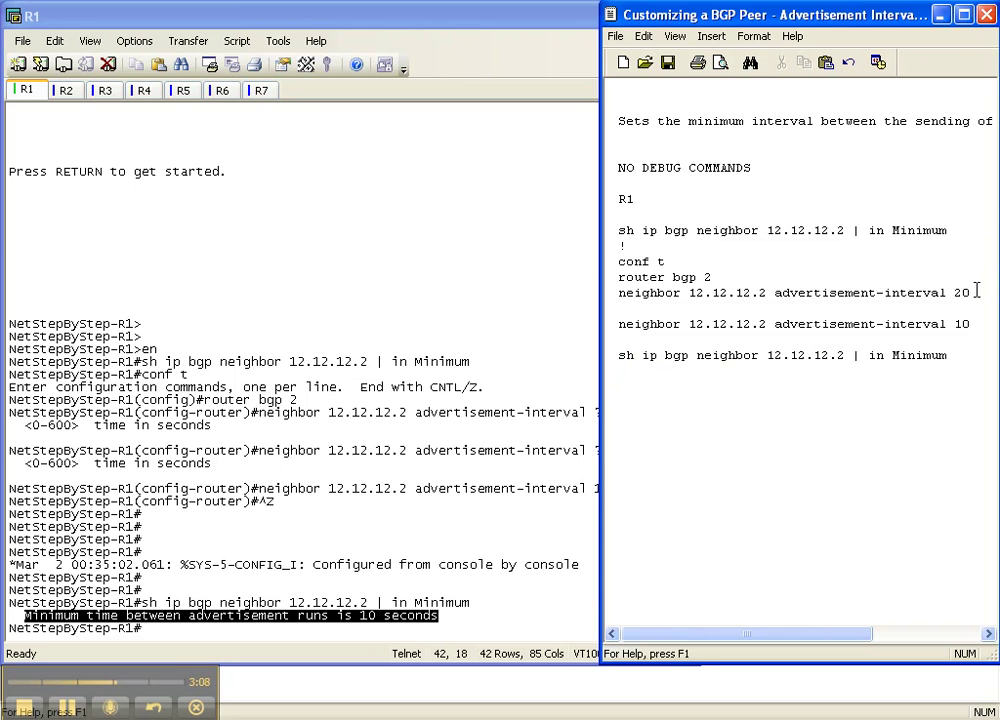
left_click_drag(972, 292, 633, 265)
key("ctrl+c")
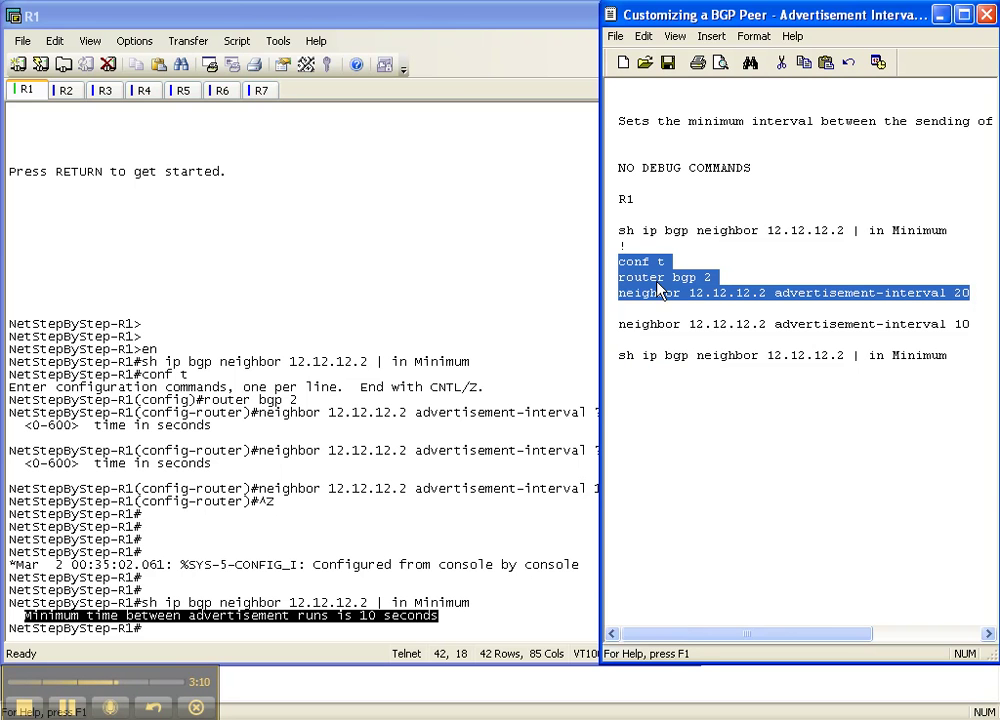
Step: Paste the configuration into R1, setting neighbor 12.12.12.2's interval to 20, then exit config mode
left_click(413, 330)
key("Return")
key("Return")
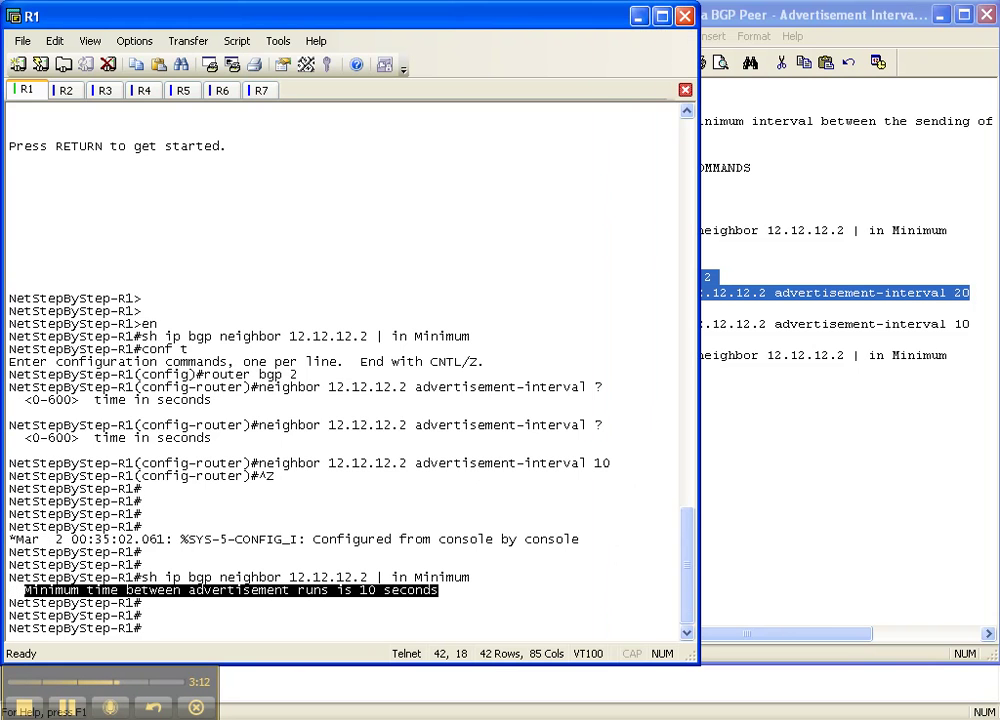
key("shift+Insert")
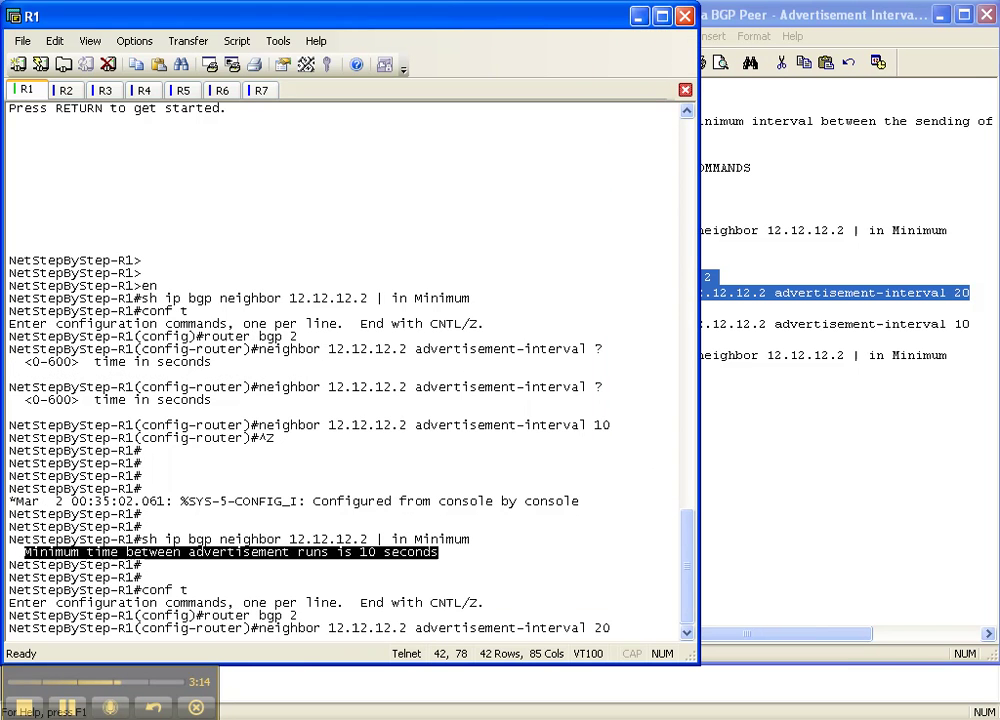
key("Return")
key("ctrl+z")
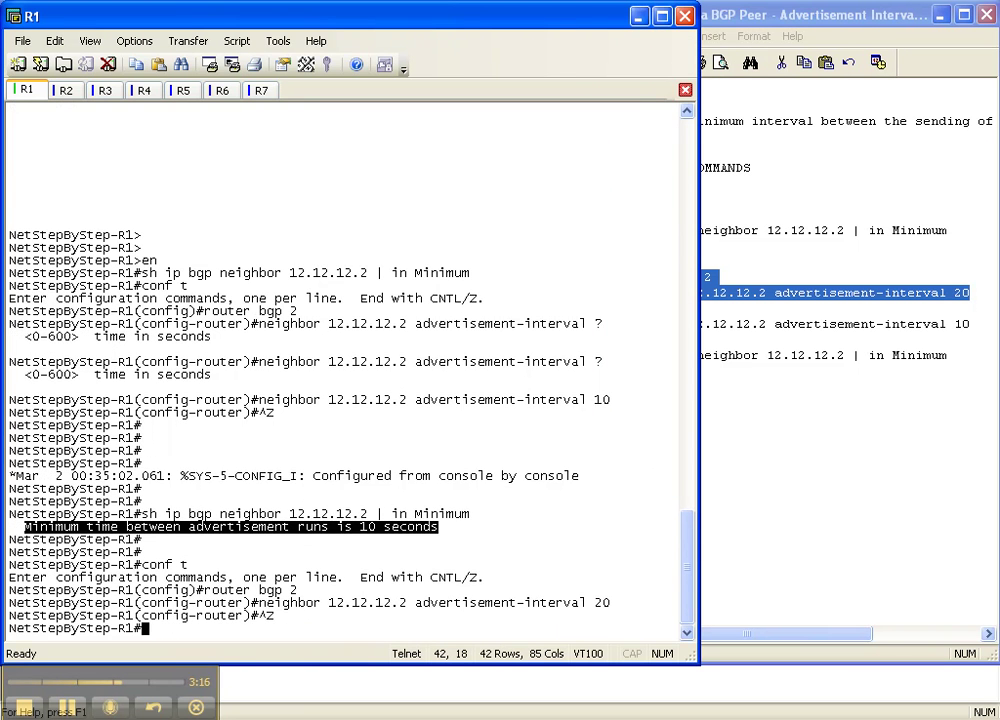
key("Return")
key("Return")
key("Return")
key("Return")
key("Return")
key("Return")
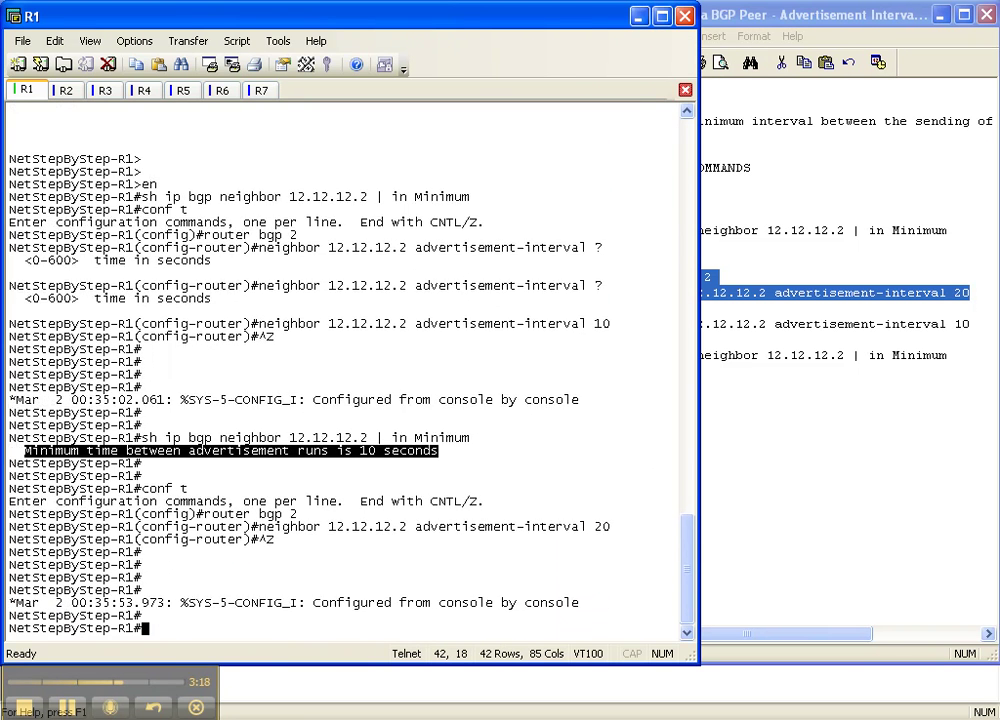
Step: Rerun the recalled show command and highlight the reported 20 seconds
type("conf t")
key("Up")
key("Up")
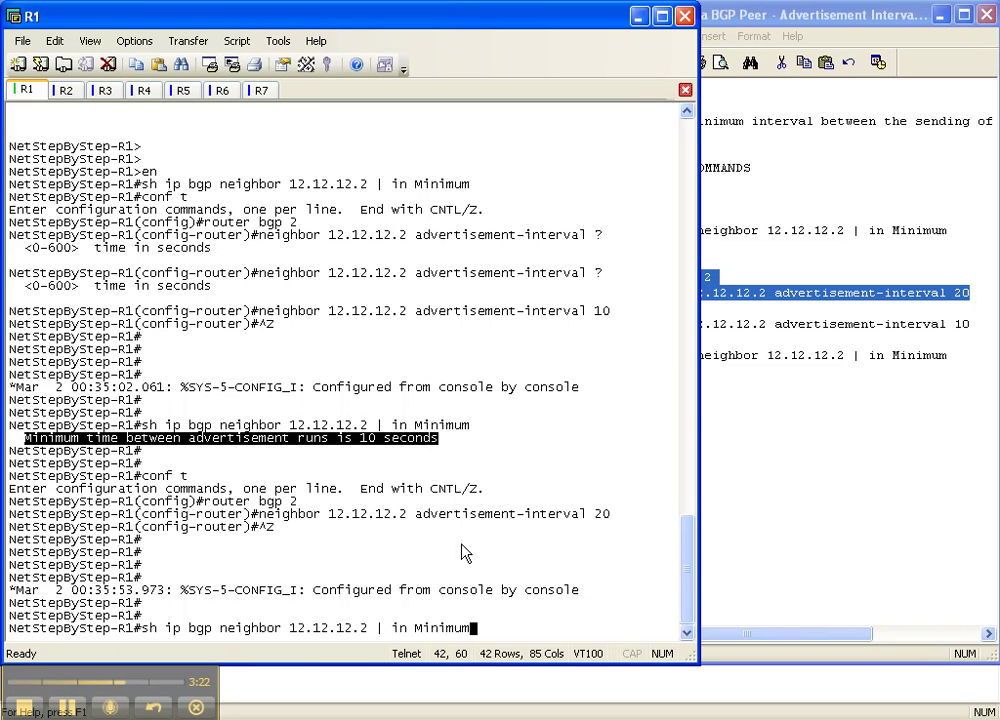
left_click_drag(415, 630, 444, 630)
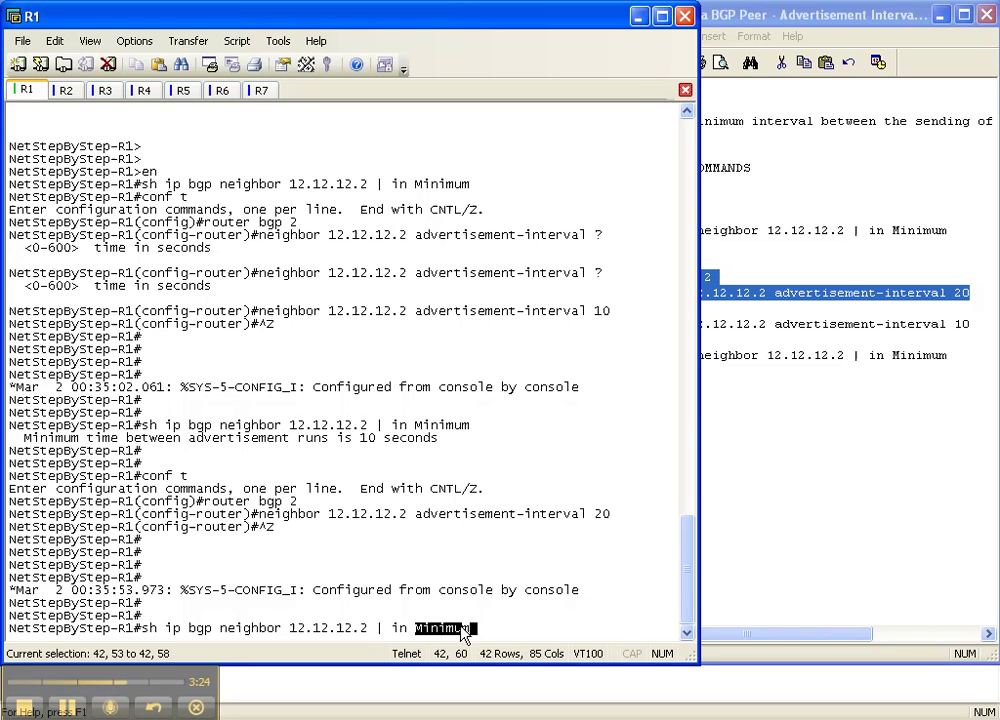
key("Return")
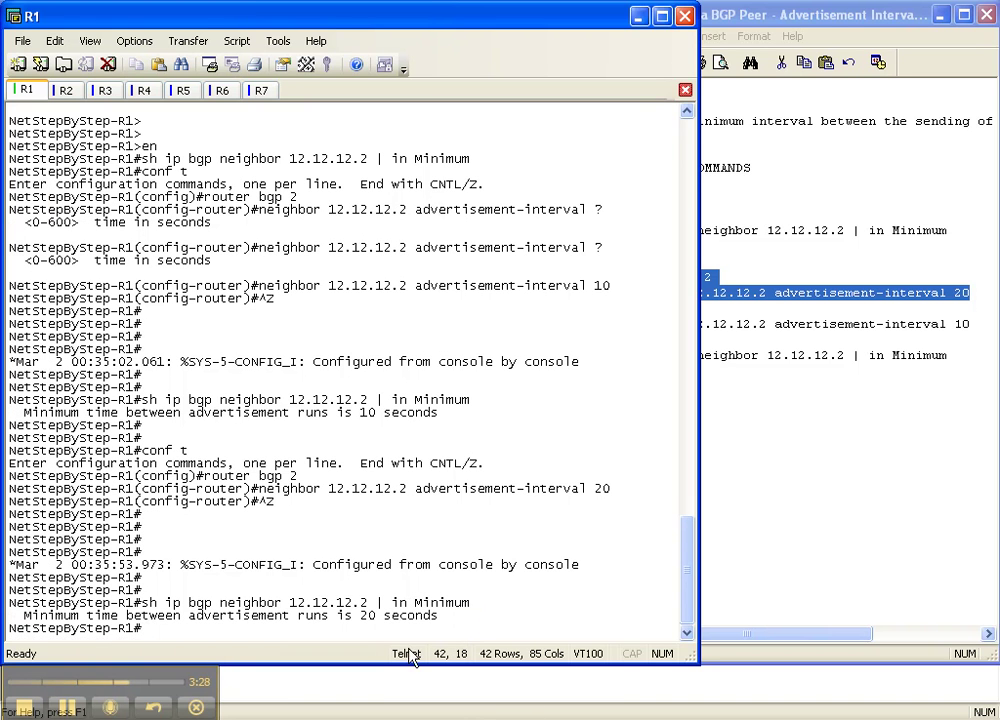
left_click_drag(360, 617, 438, 617)
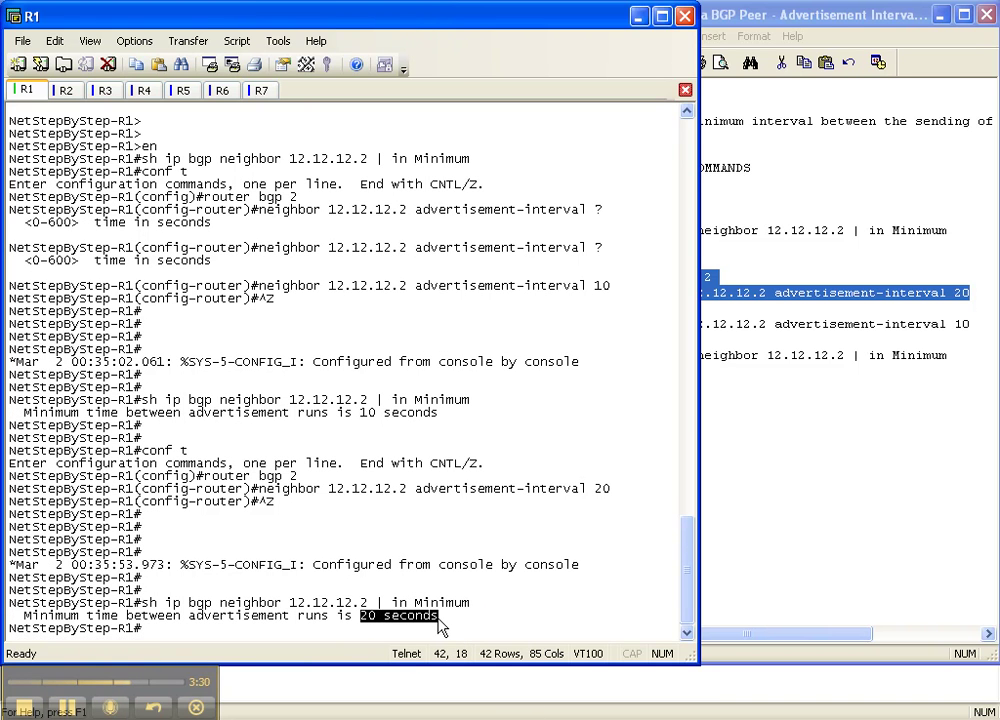
Step: Widen the BGP notes, then highlight 'in Minimum' in the slide's verification command
left_click(830, 18)
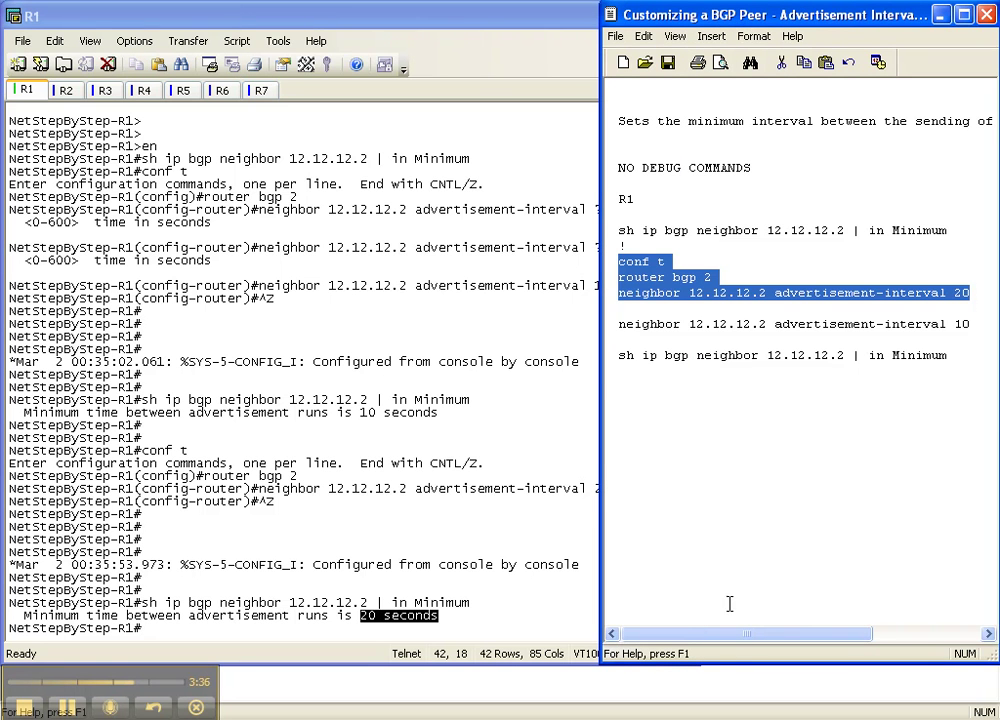
left_click_drag(597, 384, 379, 376)
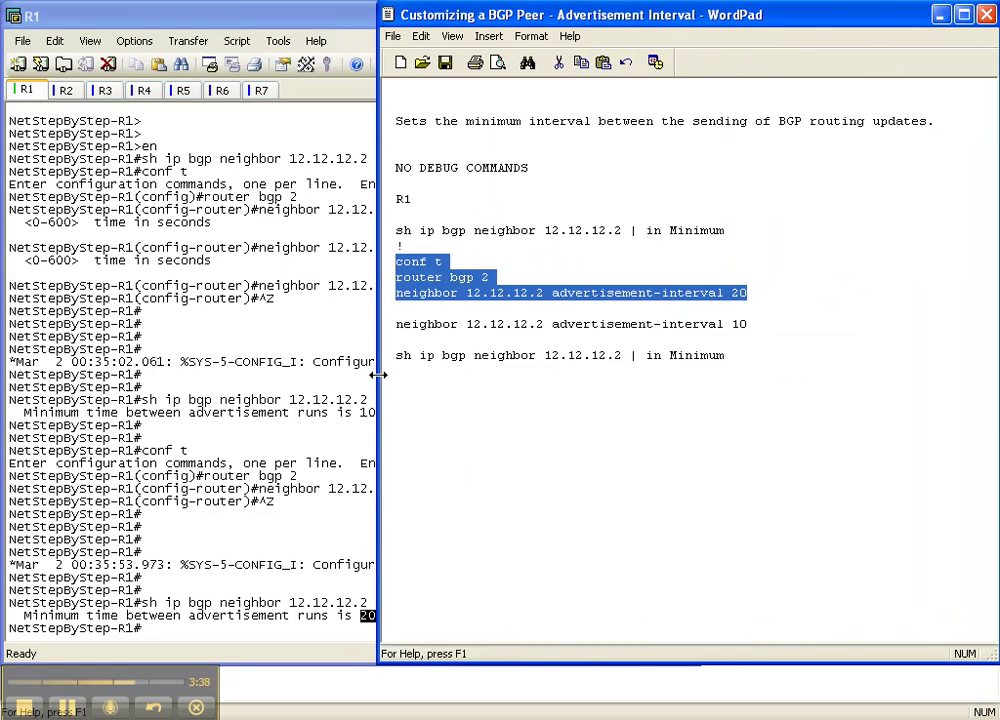
left_click_drag(396, 121, 893, 121)
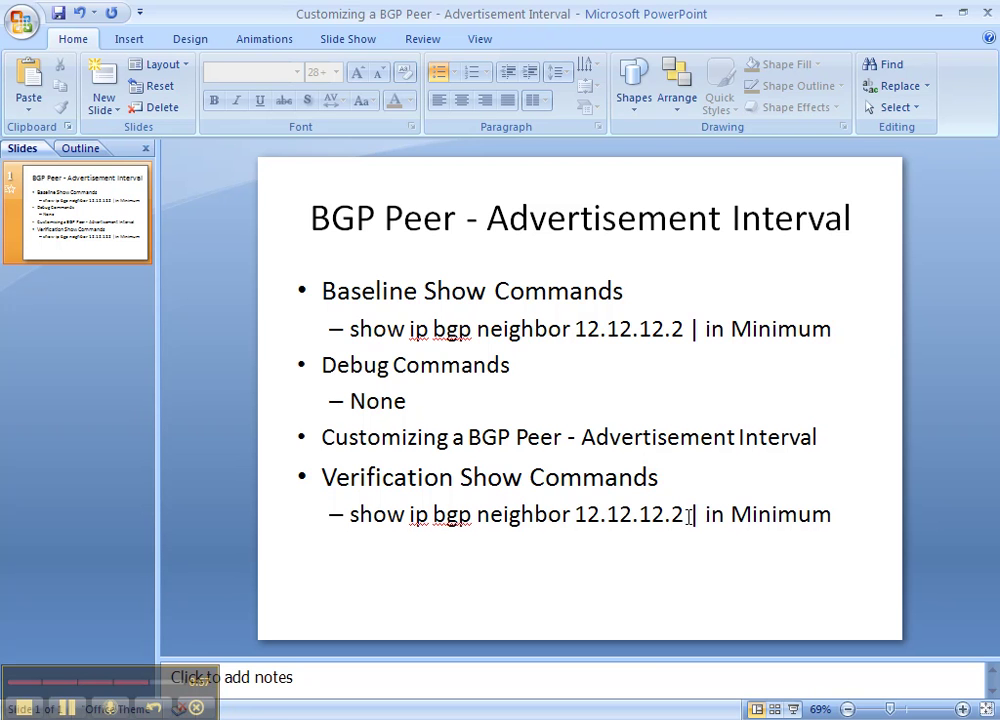
left_click_drag(705, 513, 808, 513)
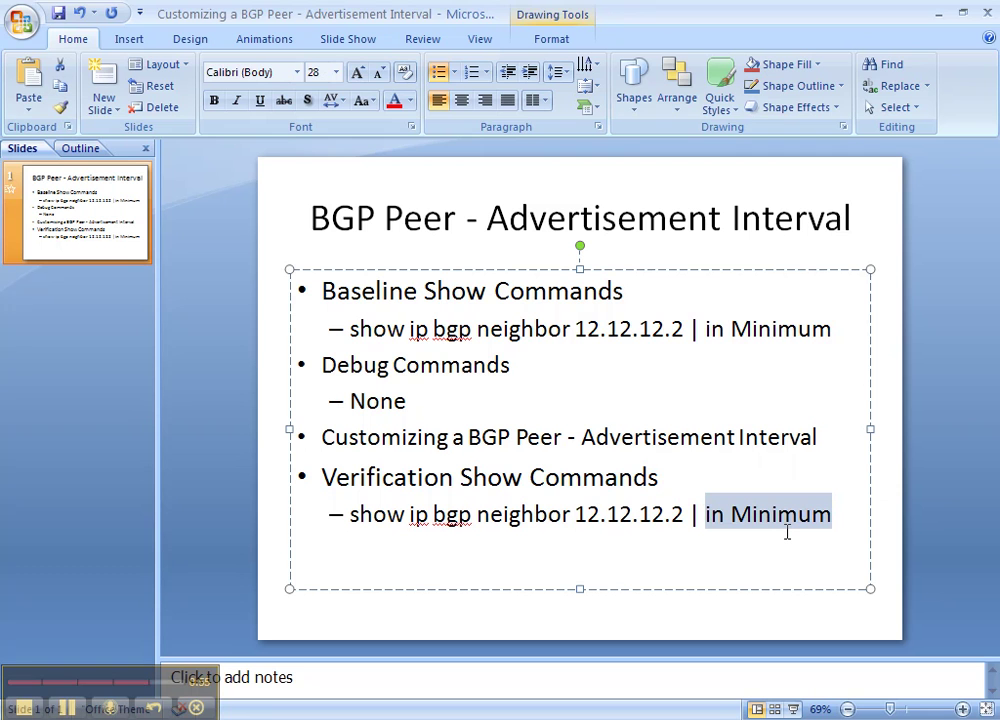